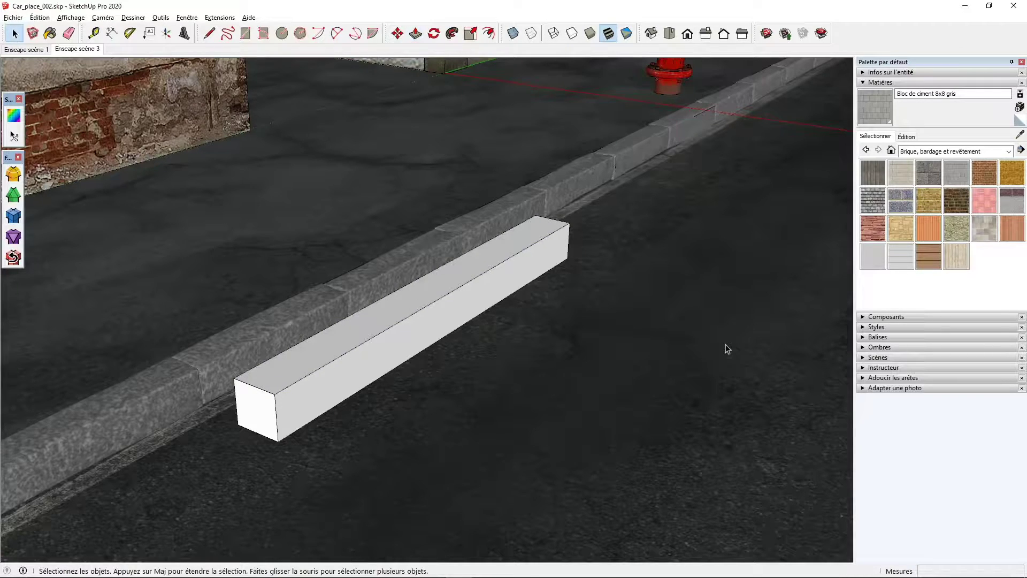
Step: Paint the long front face of the white block with the Bloc de ciment 8x8 gris material
left_click(955, 173)
left_click(315, 385)
key("space")
Step: Reposition the front face's texture, aligning its origin to the face's near lower corner and enlarging it so each cement block spans the face's height
right_click(311, 394)
mouse_move(385, 335)
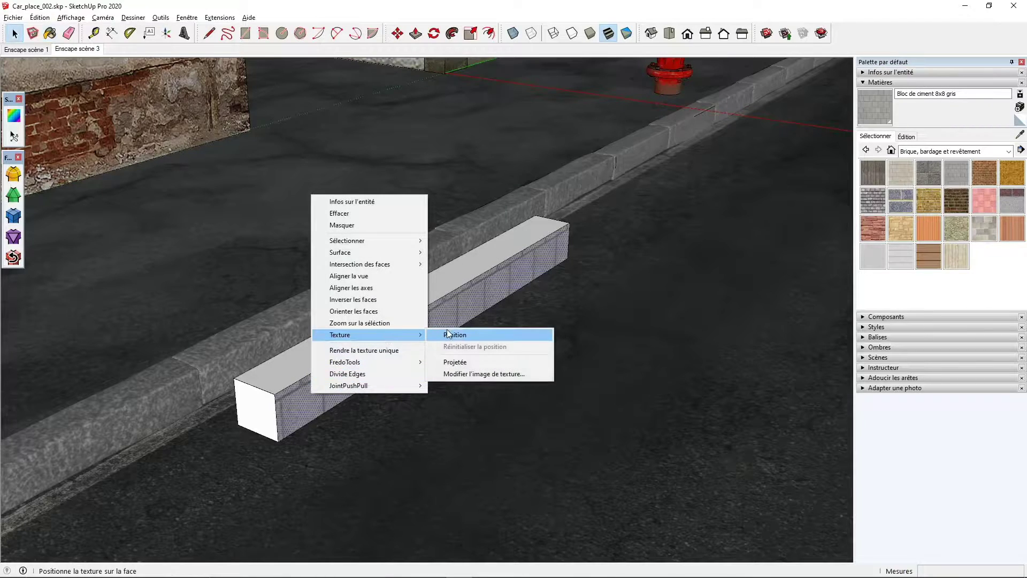
left_click(452, 334)
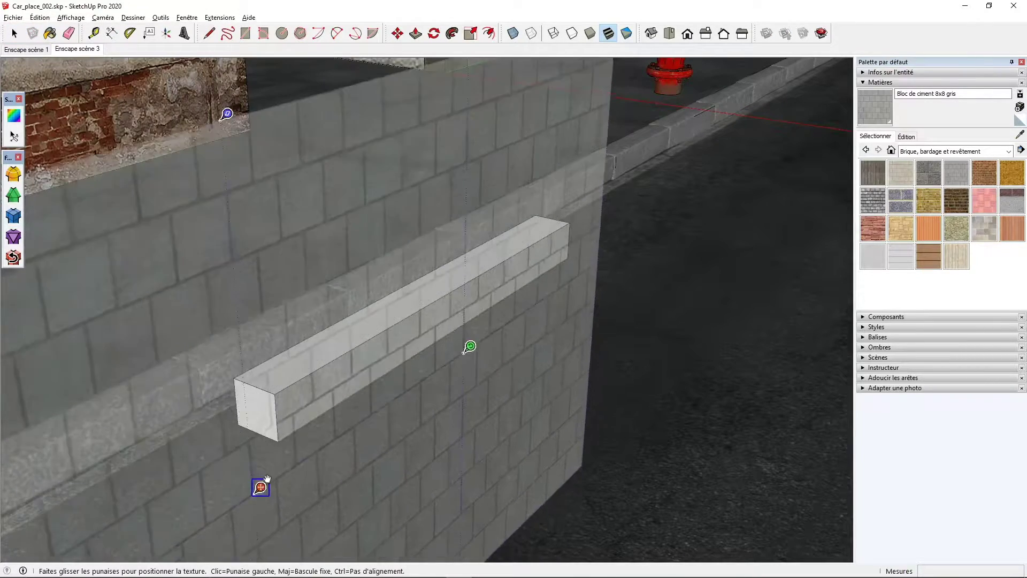
left_click_drag(259, 491, 280, 431)
left_click_drag(486, 304, 715, 161)
right_click(505, 278)
left_click(522, 284)
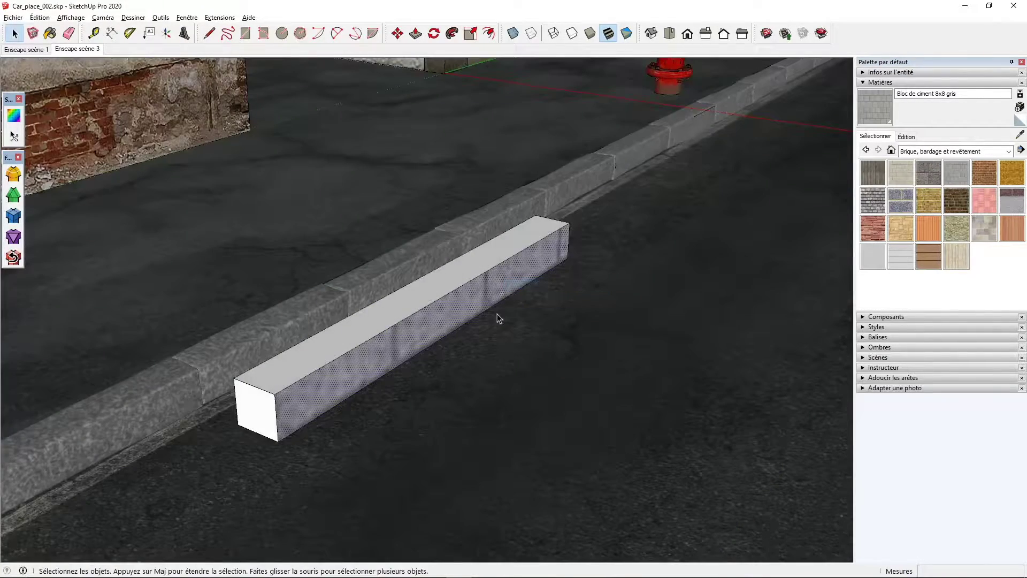
Step: Apply the front face's enlarged cement block texture to the top face of the block
middle_click_drag(360, 316, 230, 346)
key("space")
left_click(327, 350)
left_click(338, 449)
middle_click_drag(355, 408, 423, 368)
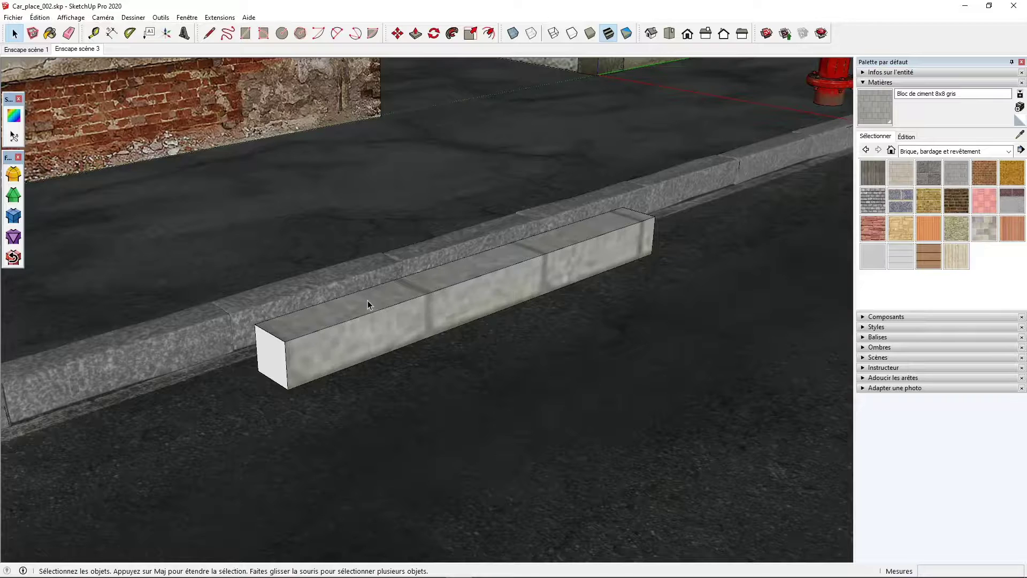
Step: Draw a rectangle about 0.175 by 0.949 m on the road beside the textured block and extrude it upward into a second block
key("r")
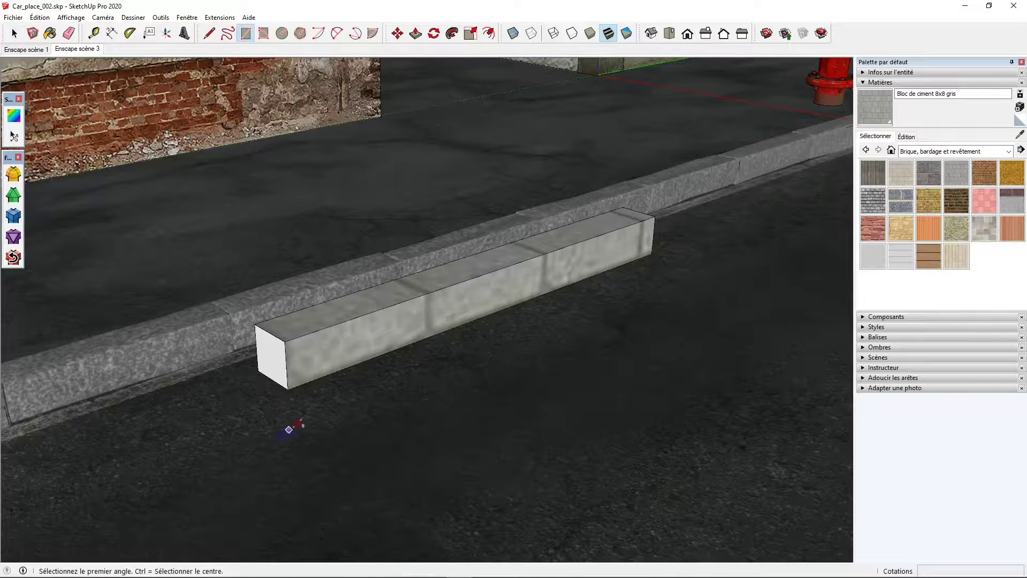
left_click(318, 425)
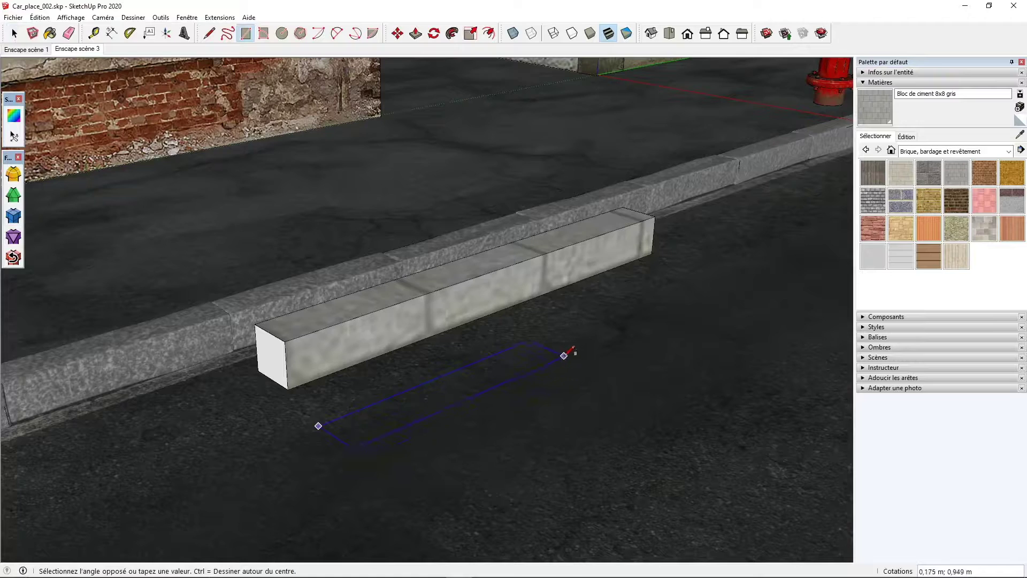
left_click(567, 354)
key("p")
left_click(444, 403)
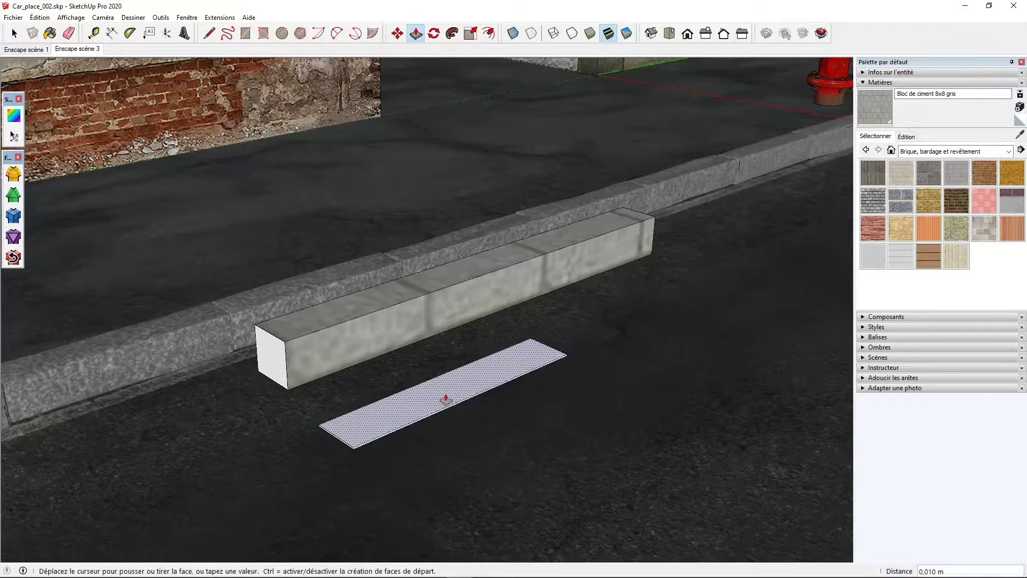
left_click(204, 323)
key("space")
middle_click_drag(343, 348, 257, 312)
scroll(415, 419, "up", 4)
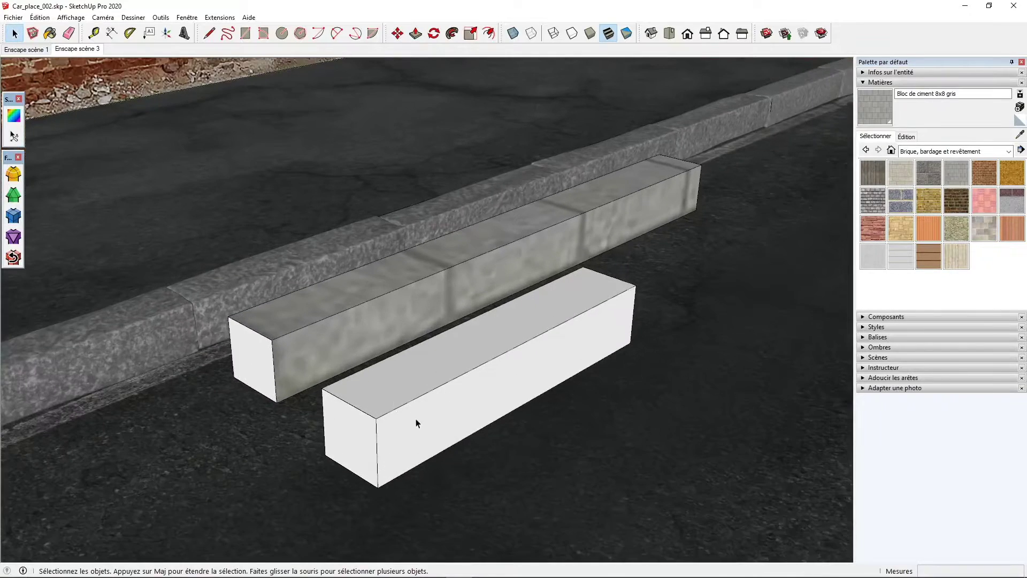
middle_click_drag(433, 441, 504, 369)
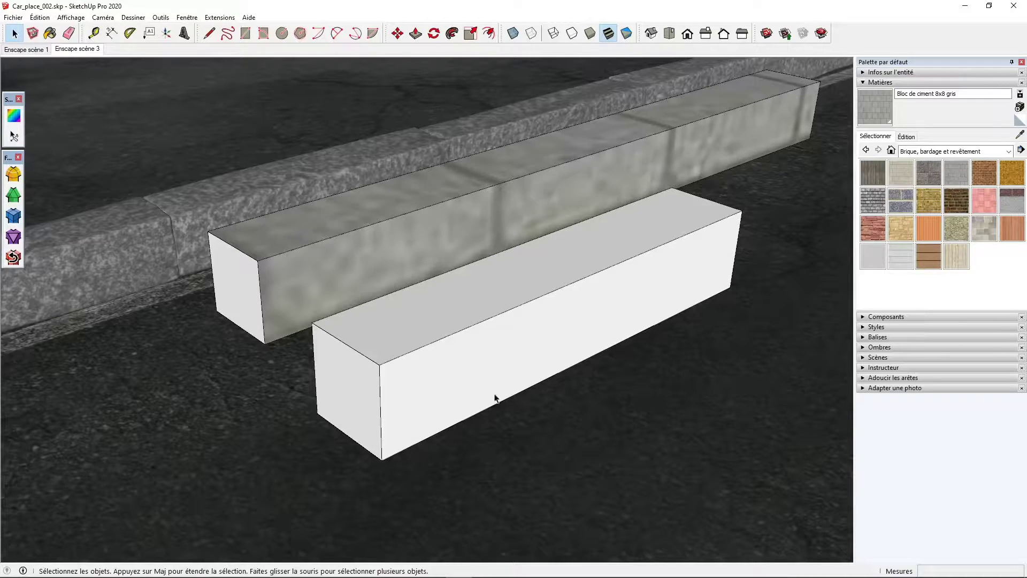
Step: Apply Fractal Erode to the entire white block with 2 iterations, an adjusted pointyness and Move Contours set to No
triple_click(417, 395)
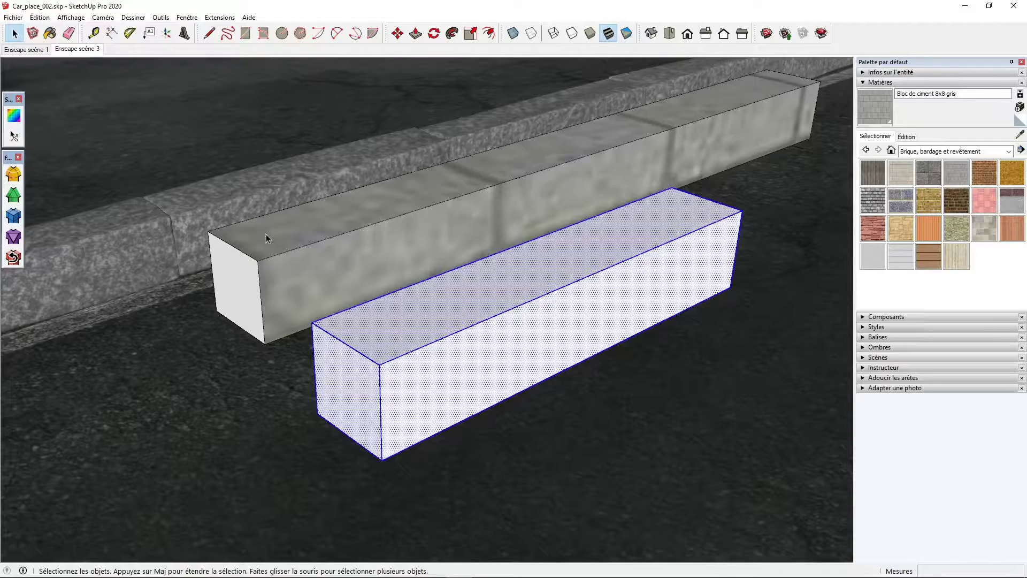
left_click(217, 19)
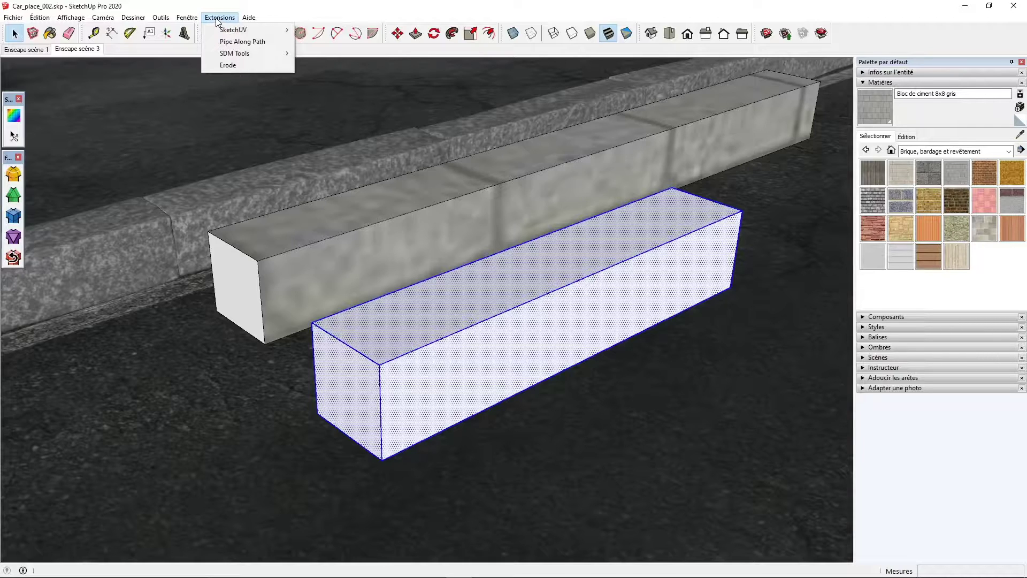
left_click(233, 65)
left_click_drag(516, 250, 509, 125)
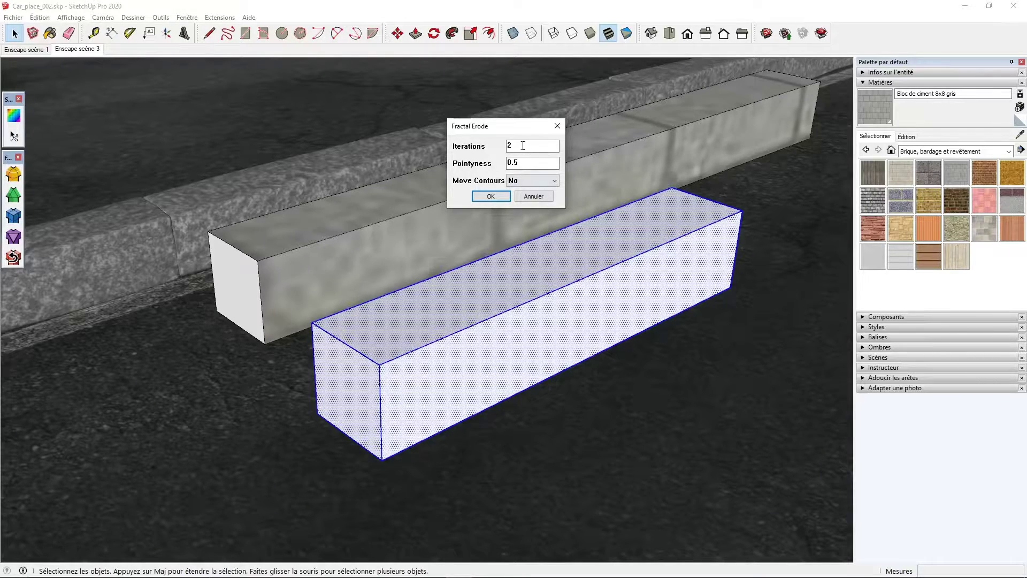
left_click_drag(514, 162, 526, 161)
type("2")
left_click(490, 194)
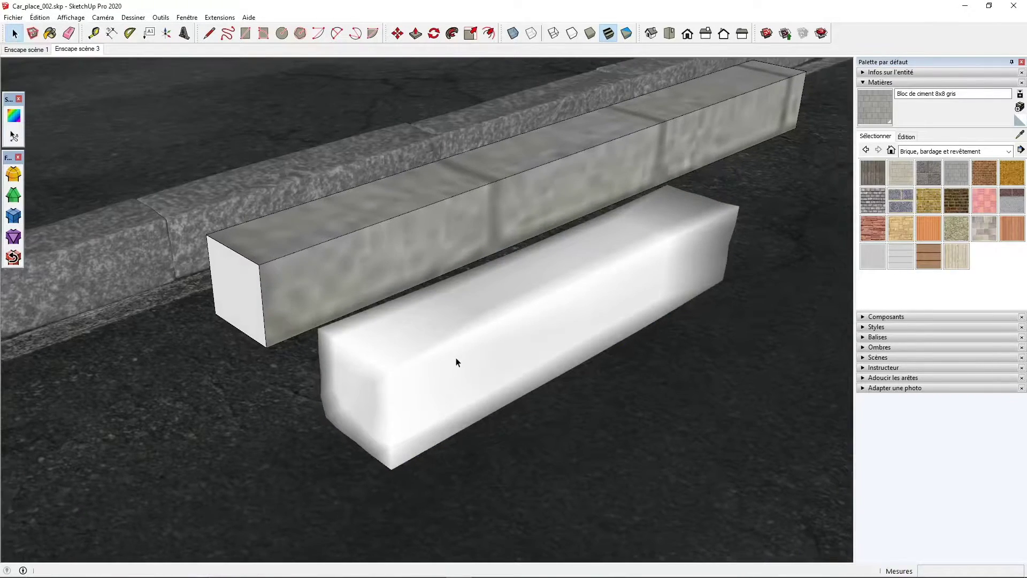
Step: Display the hidden geometry and select the entire eroded block
left_click(71, 17)
left_click(91, 58)
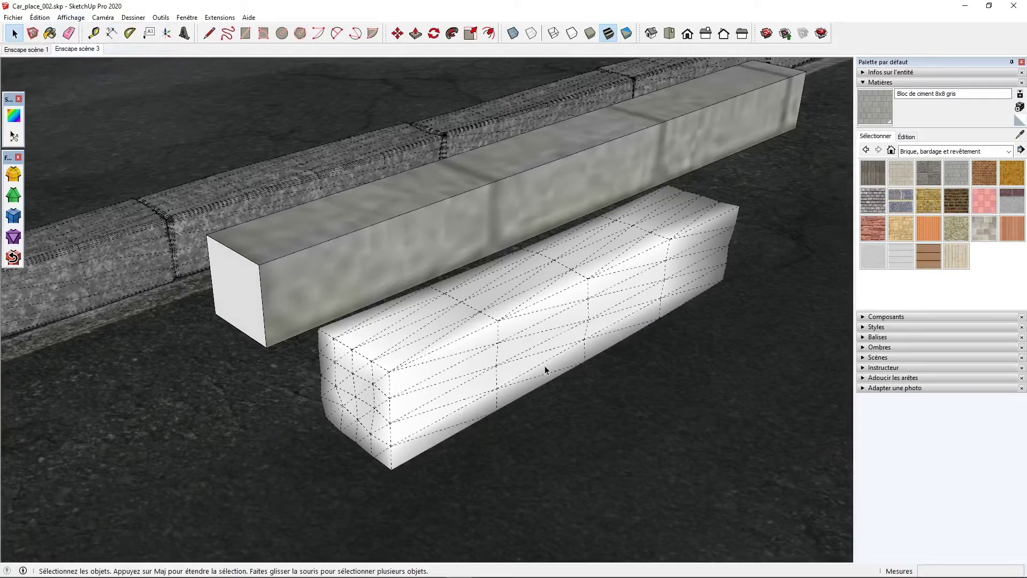
triple_click(445, 372)
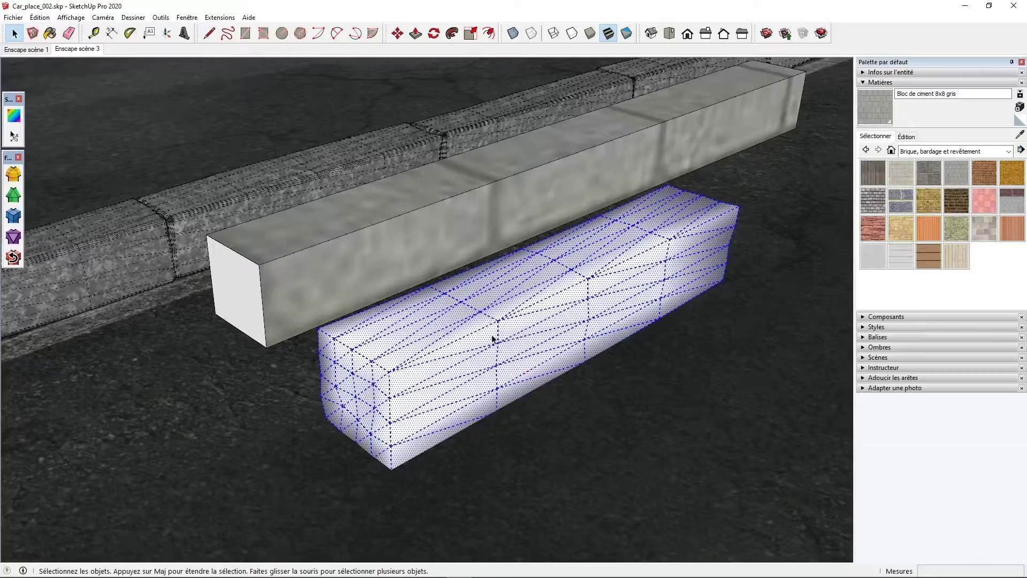
middle_click_drag(394, 352, 367, 223)
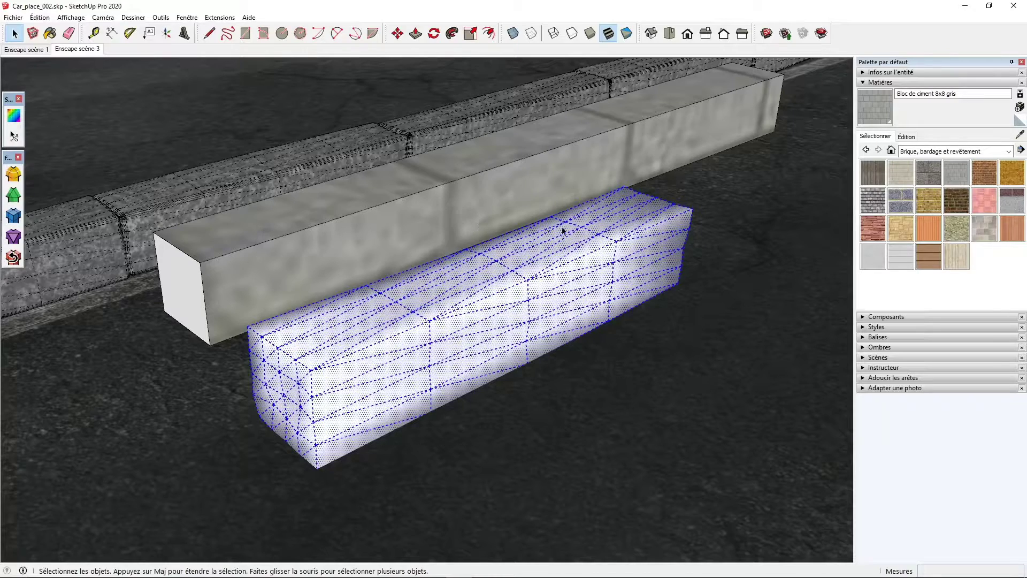
Step: Soften the eroded block's edges at a 26.5 degree angle between normals and turn off the hidden geometry display
left_click(873, 83)
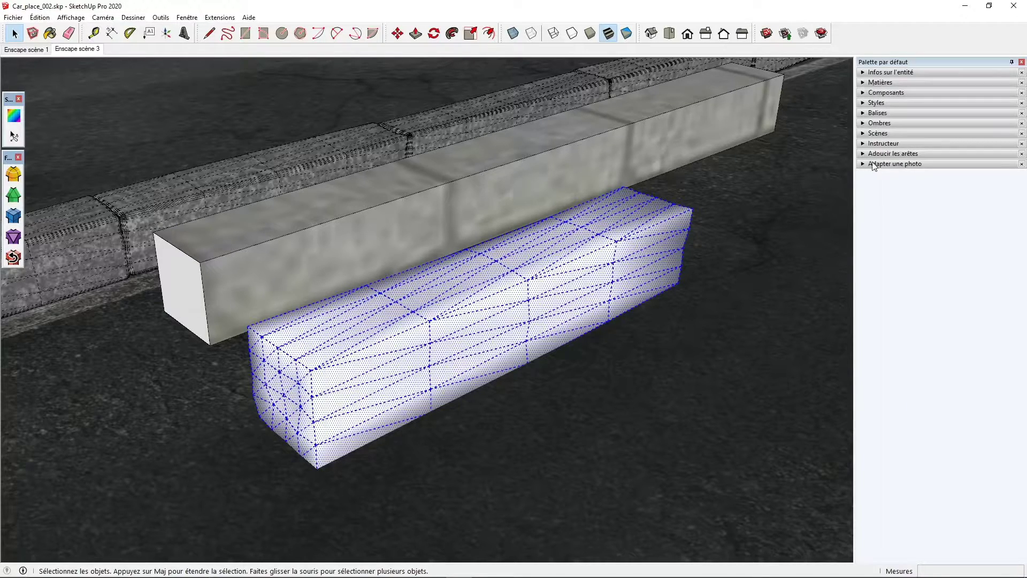
left_click(878, 154)
left_click_drag(878, 190, 882, 192)
left_click(75, 19)
left_click(96, 57)
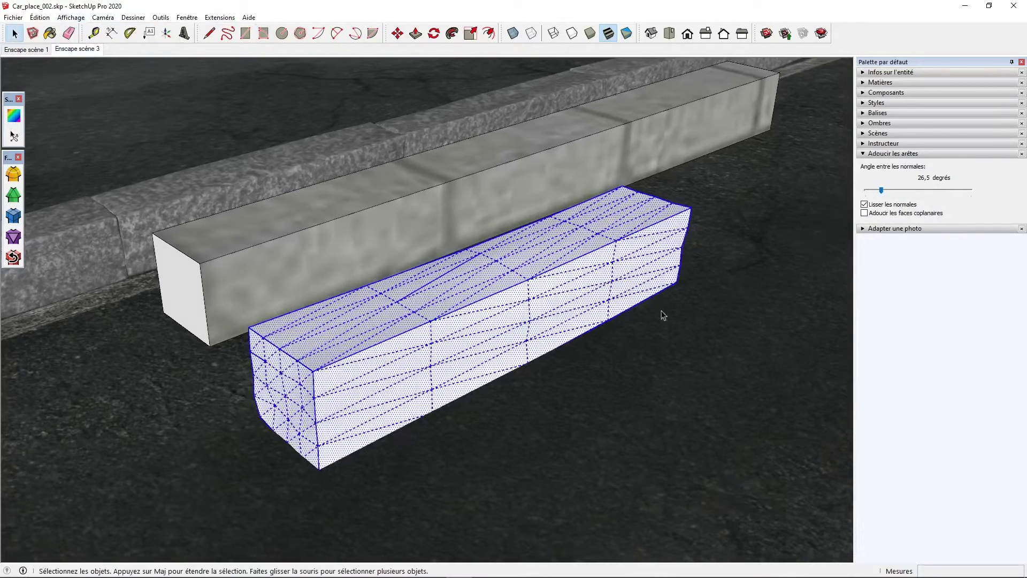
Step: Clean up the leftover edge on top of the eroded block with the Eraser
left_click(614, 368)
mouse_move(483, 358)
middle_mouse_down()
mouse_move(397, 360)
mouse_move(459, 403)
middle_mouse_up()
key("e")
left_click(465, 290)
mouse_move(359, 433)
middle_mouse_down()
mouse_move(420, 337)
mouse_move(589, 319)
mouse_move(360, 276)
mouse_move(335, 466)
mouse_move(525, 147)
mouse_move(101, 206)
mouse_move(665, 271)
mouse_move(505, 360)
mouse_move(400, 356)
mouse_move(481, 339)
mouse_move(504, 360)
middle_mouse_up()
key("space")
Step: Round all the eroded block's outer edges with FredoCorner using a 0.010 m offset and 4 segments
triple_click(419, 373)
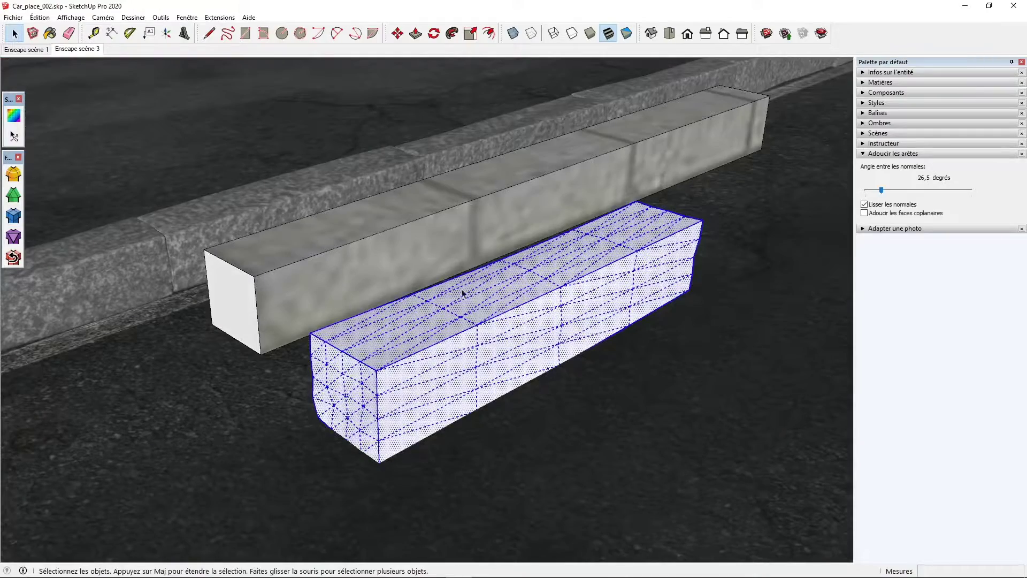
left_click(408, 332)
middle_click_drag(408, 333, 649, 259)
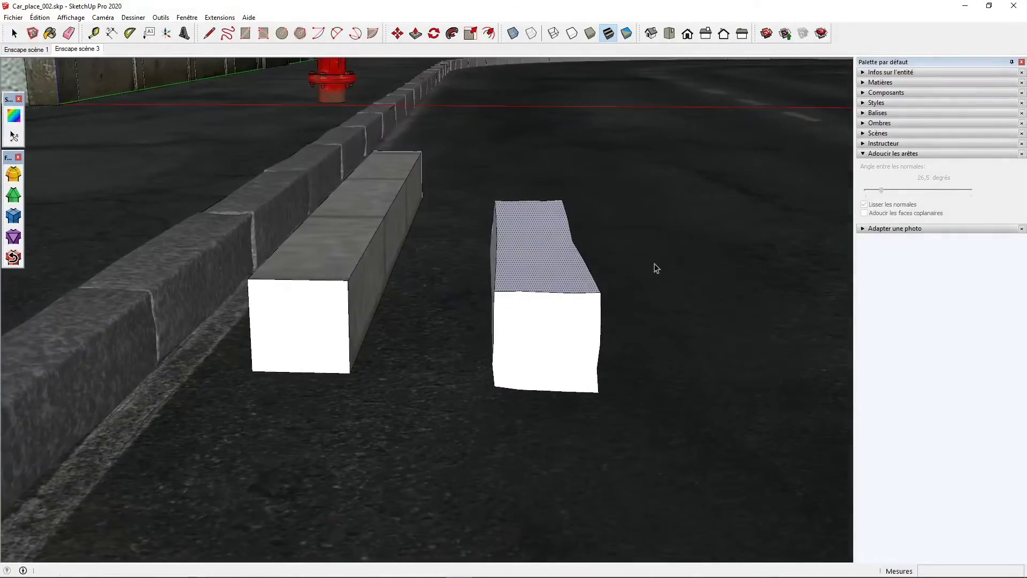
triple_click(546, 282)
middle_click_drag(545, 281, 384, 316)
middle_click_drag(495, 234, 486, 362)
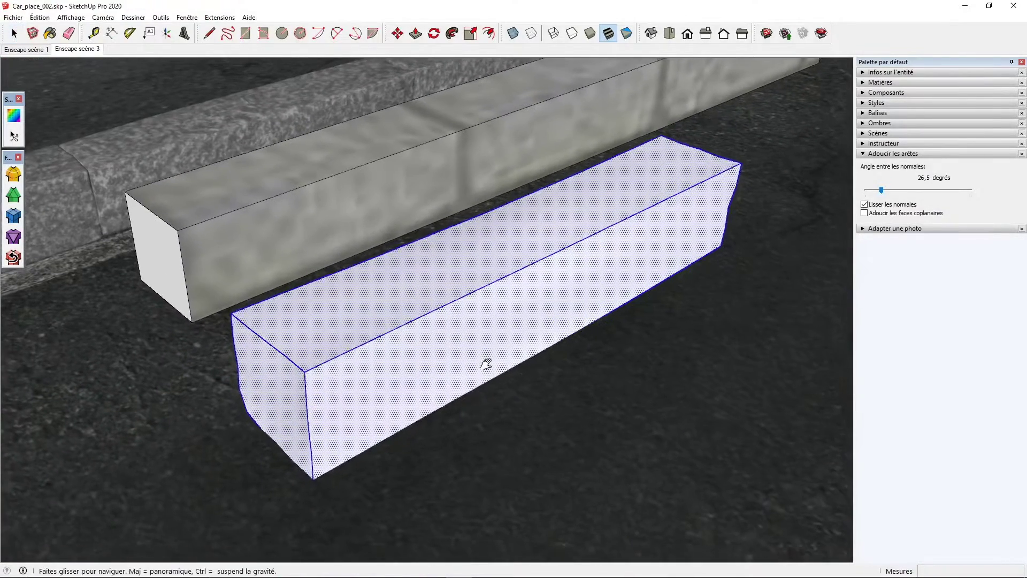
left_click(13, 174)
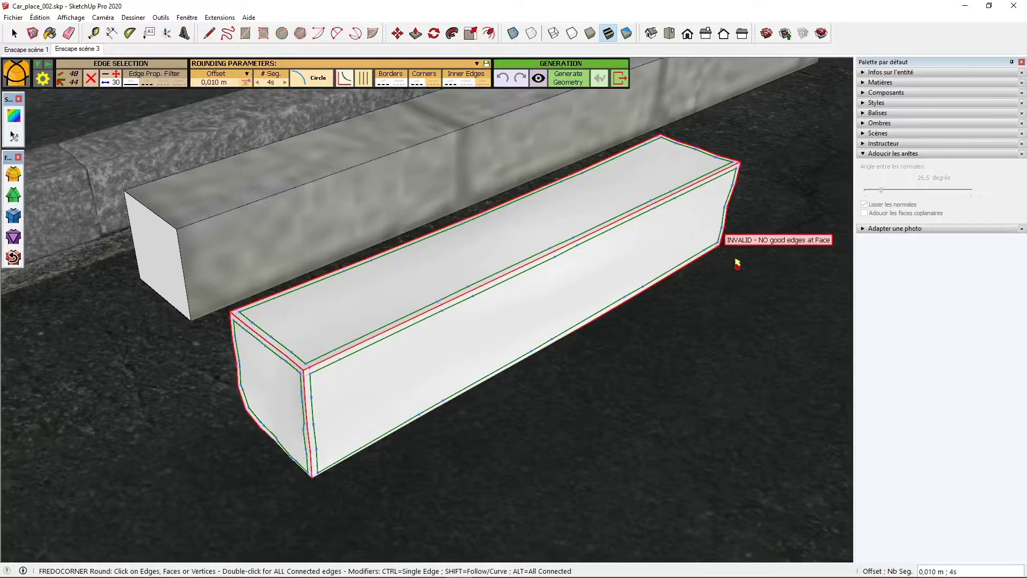
key("Return")
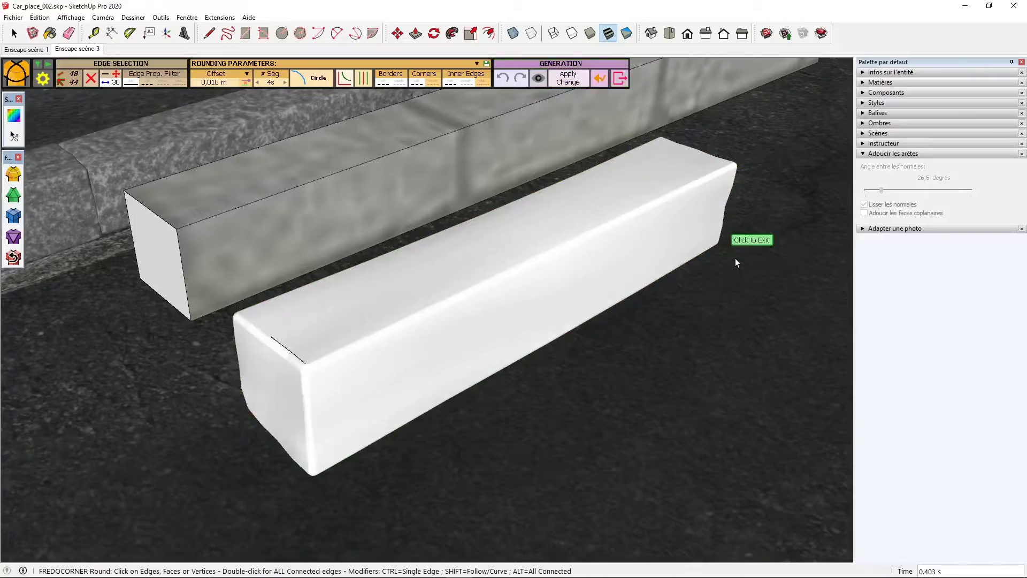
key("space")
Step: Paint the whole rounded block with the Pierre veinée grise material from the Pierre collection
triple_click(408, 358)
middle_click_drag(407, 357, 441, 381)
scroll(568, 190, "down", 2)
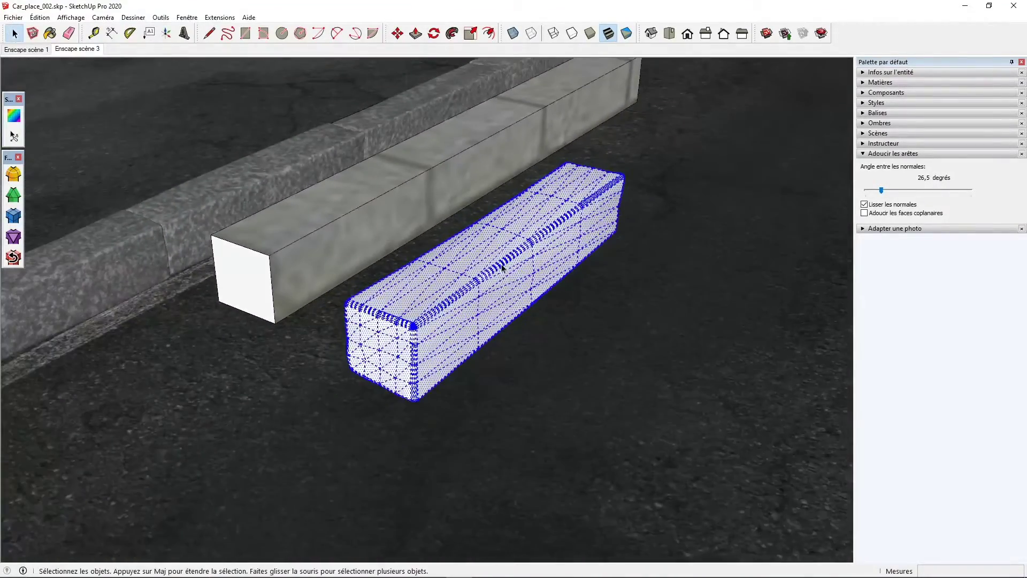
scroll(502, 273, "up", 2)
middle_click_drag(497, 289, 368, 246)
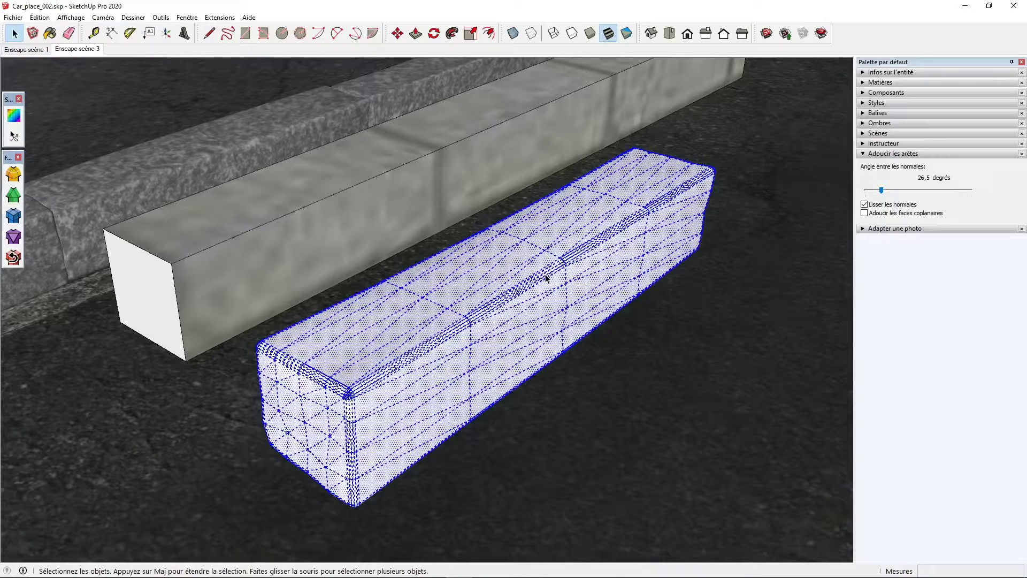
scroll(545, 277, "down", 2)
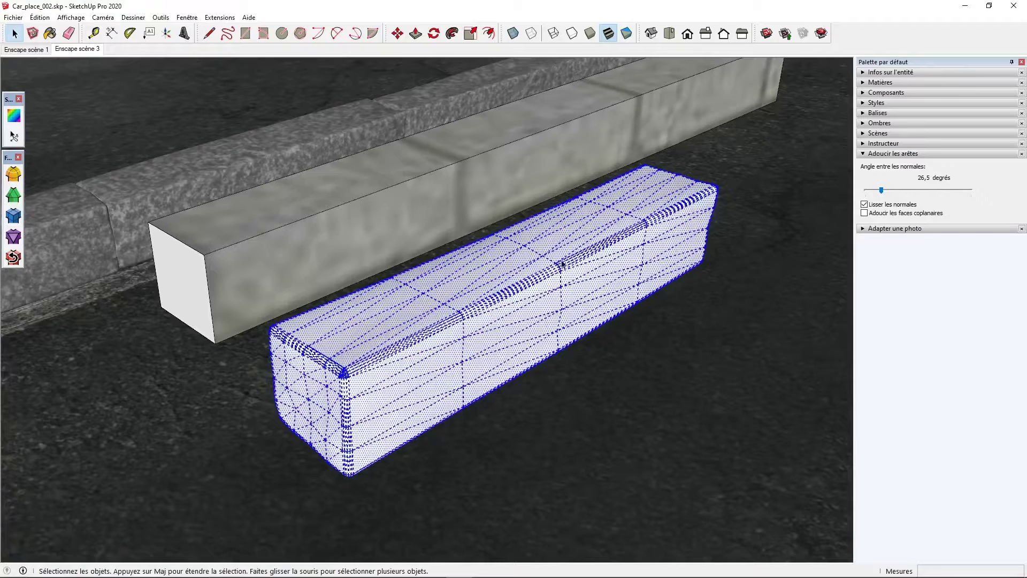
left_click(880, 82)
left_click(920, 151)
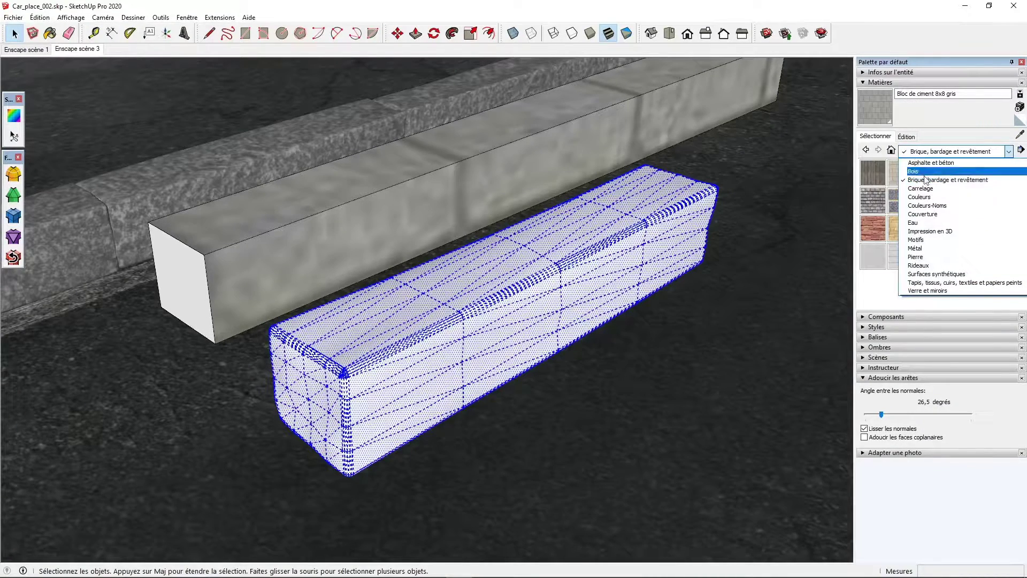
left_click(916, 256)
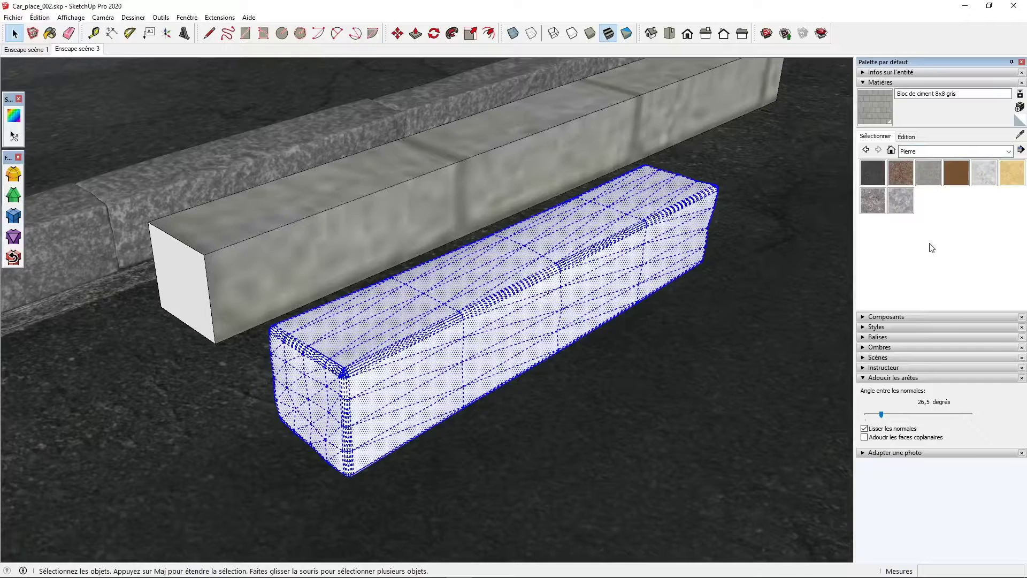
left_click(900, 201)
left_click(442, 426)
key("space")
left_click(522, 455)
Step: Apply a SketchUV Box Map to the whole stone block to even out its fragmented texture
middle_click_drag(522, 455, 424, 374)
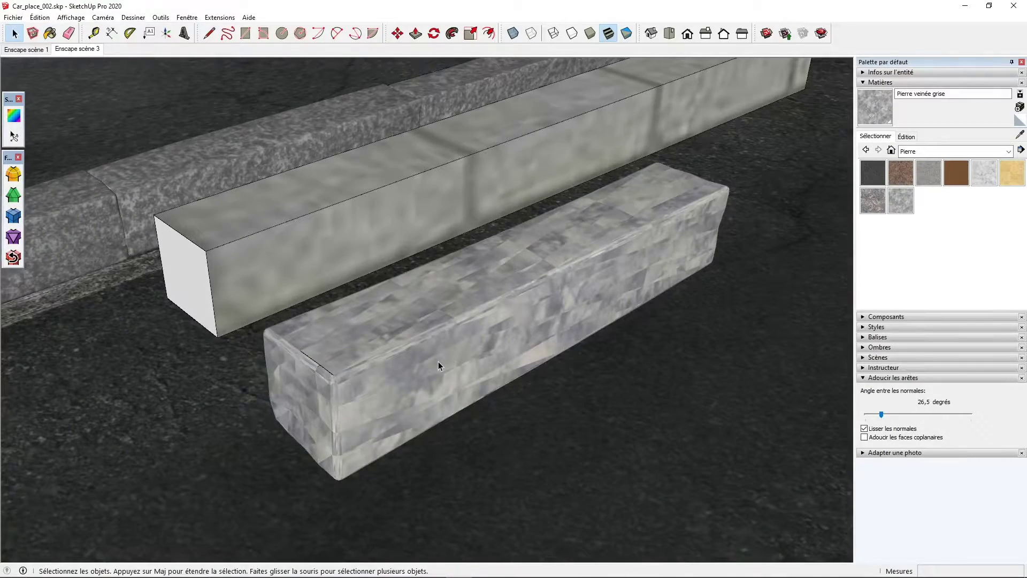
middle_click_drag(438, 361, 480, 368)
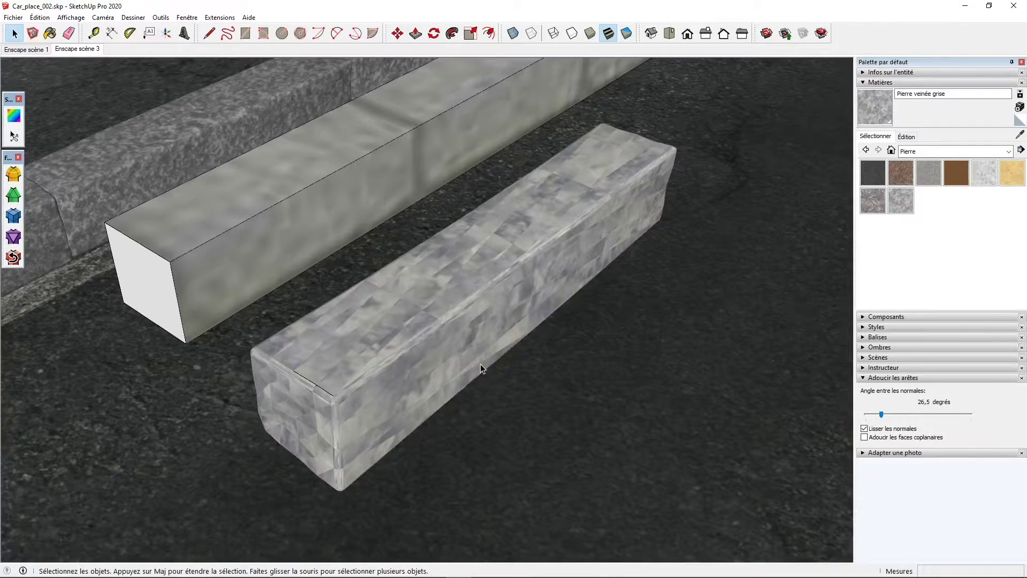
triple_click(384, 364)
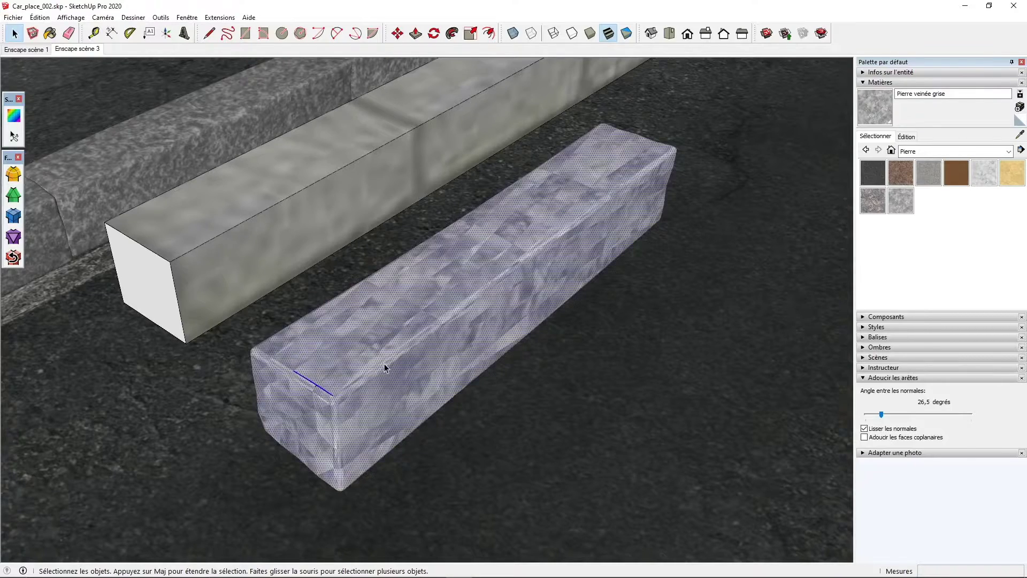
middle_click_drag(418, 340, 426, 337)
left_click(12, 118)
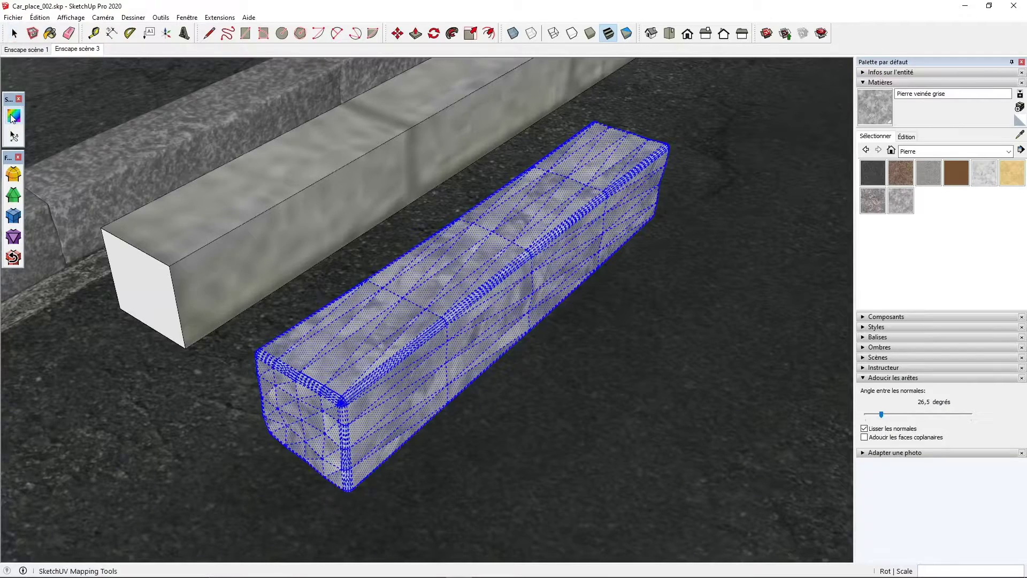
right_click(357, 359)
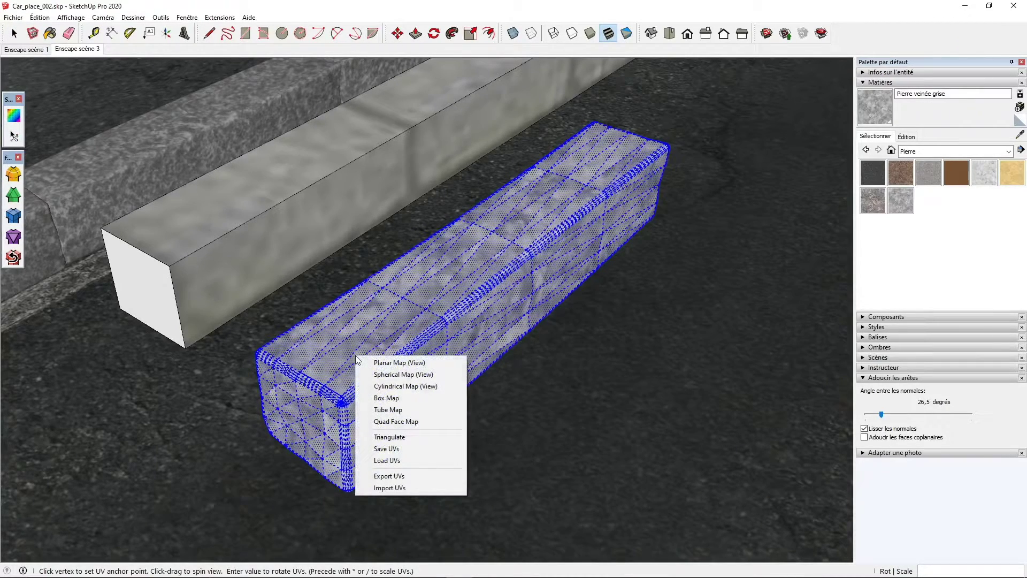
left_click(396, 399)
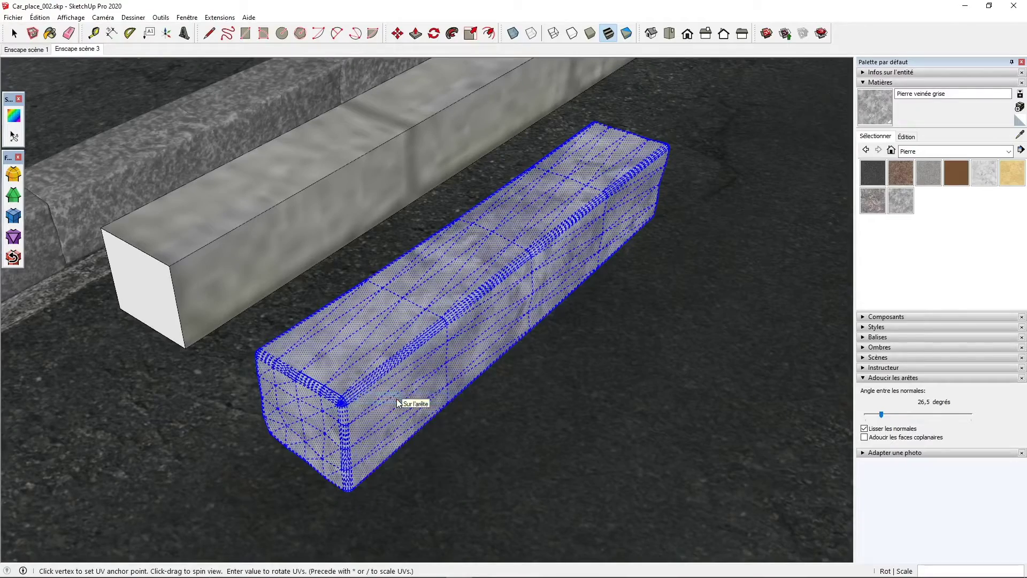
left_click(9, 27)
left_click(772, 500)
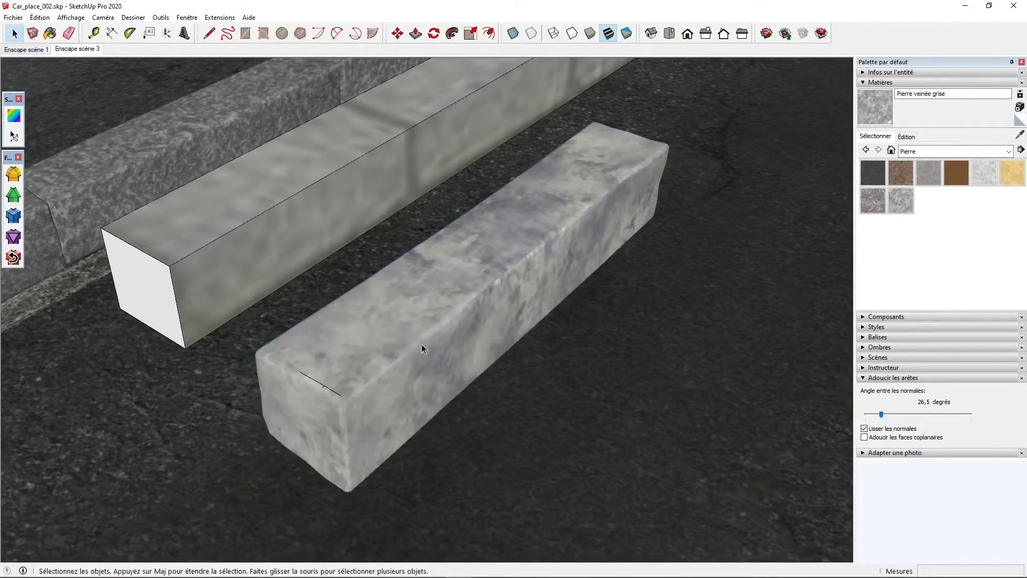
Step: Turn the entire textured stone block into a group and select it
scroll(401, 321, "down", 3)
mouse_move(525, 325)
middle_mouse_down("shift")
mouse_move(428, 323)
mouse_move(331, 285)
mouse_move(492, 300)
mouse_move(579, 284)
mouse_move(531, 308)
middle_mouse_up("shift")
triple_click(508, 301)
right_click(508, 301)
left_click(573, 382)
left_click(532, 406)
Step: Copy the grouped stone block end to end along its length at about 0.97 m spacing, making three copies, and select the original block
middle_click_drag(541, 316, 366, 389, "shift")
key("m")
key("ctrl")
left_click(194, 505)
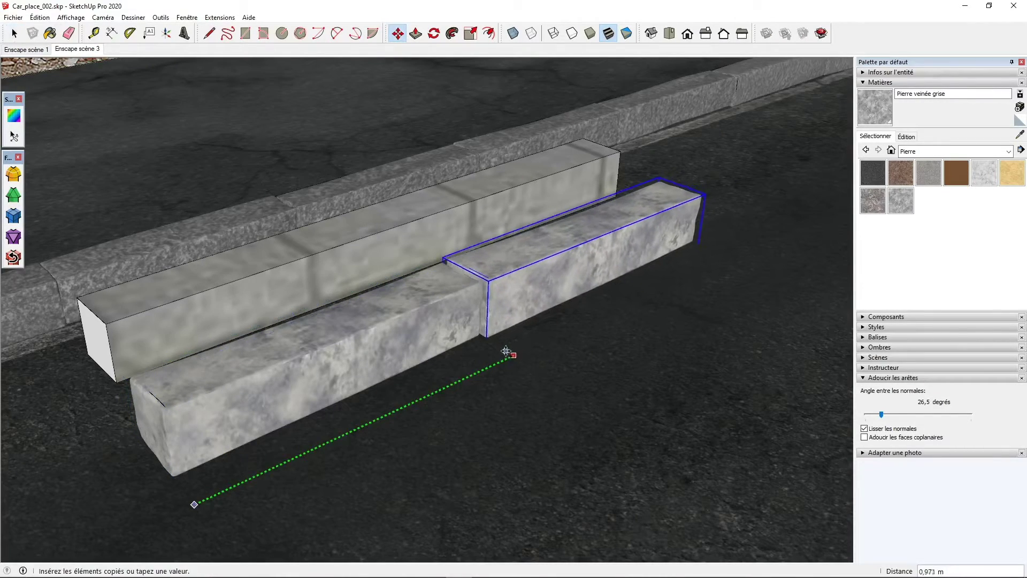
left_click(504, 351)
type("x")
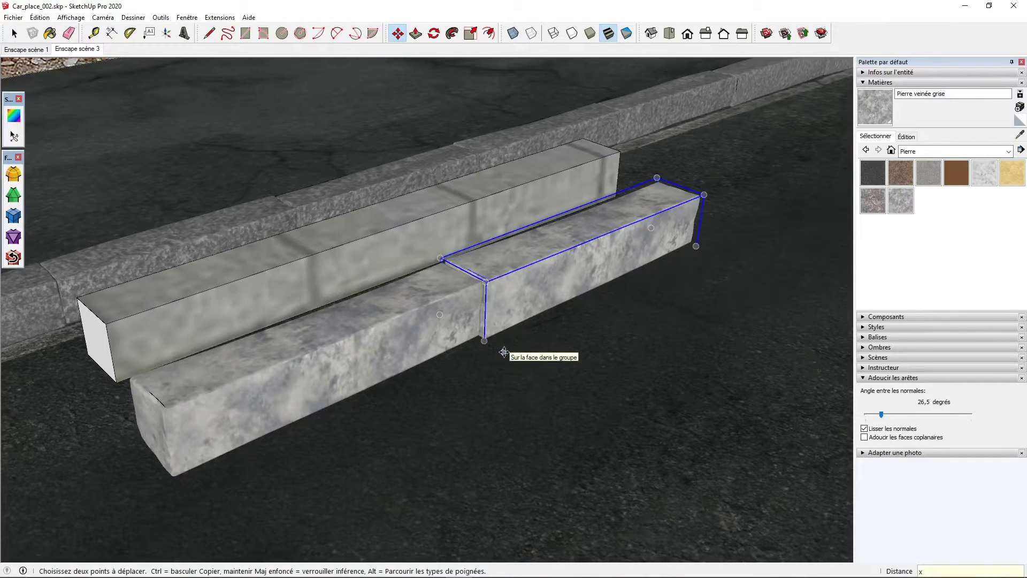
type("3")
key("Return")
key("space")
middle_click_drag(492, 314, 500, 309)
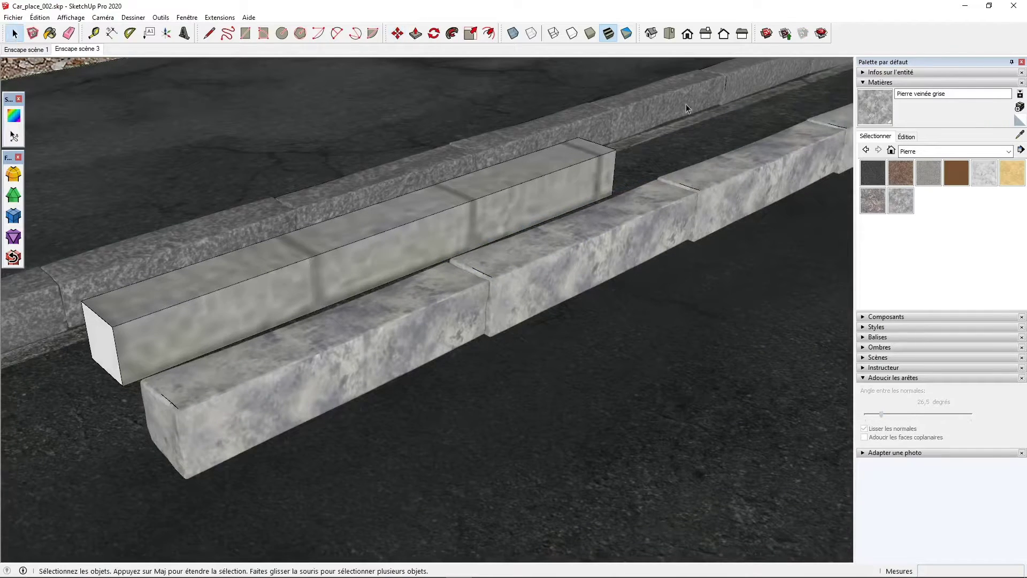
left_click(412, 336)
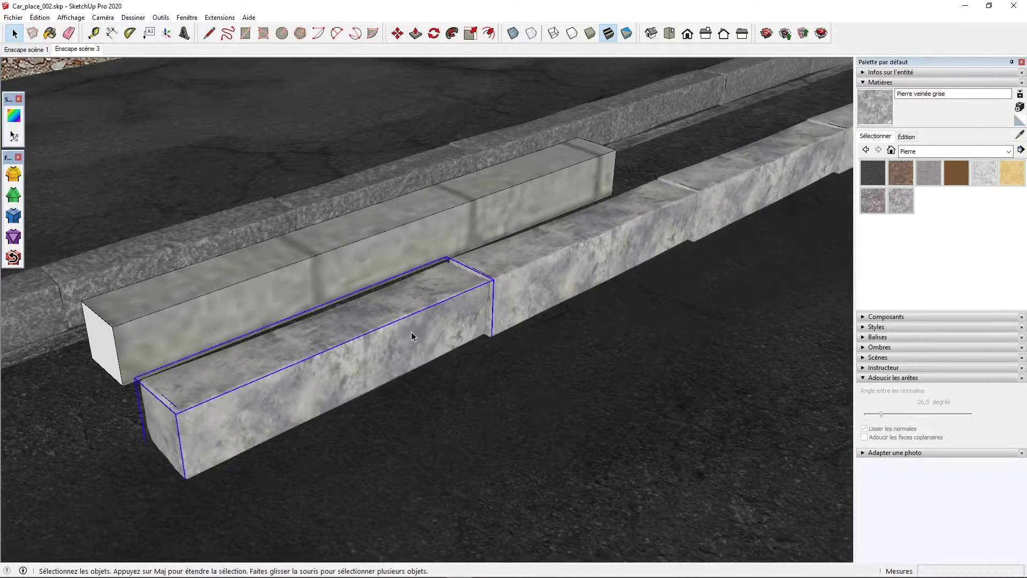